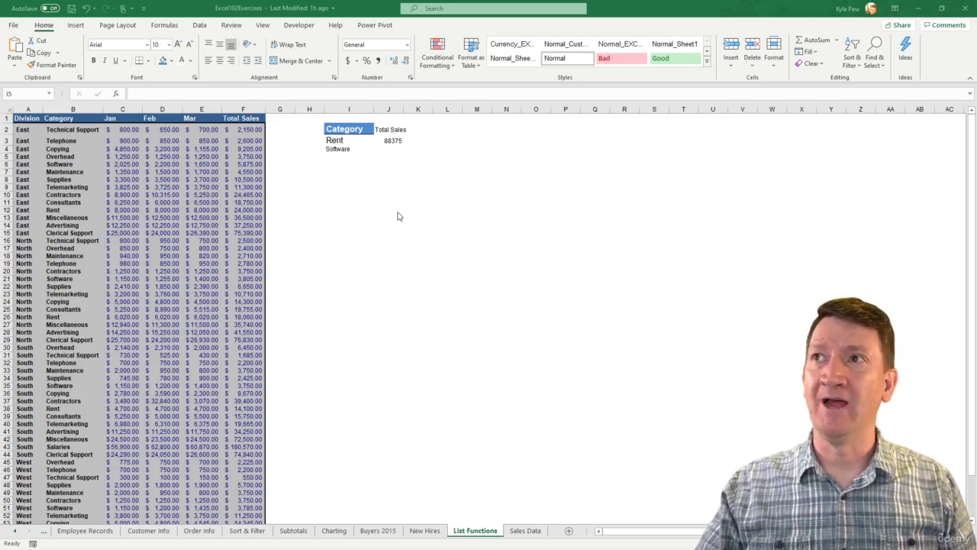
Step: Change the DSUM criteria range in J3 to I2:I3 and clear the Software entry from I4
left_click(392, 141)
double_click(392, 140)
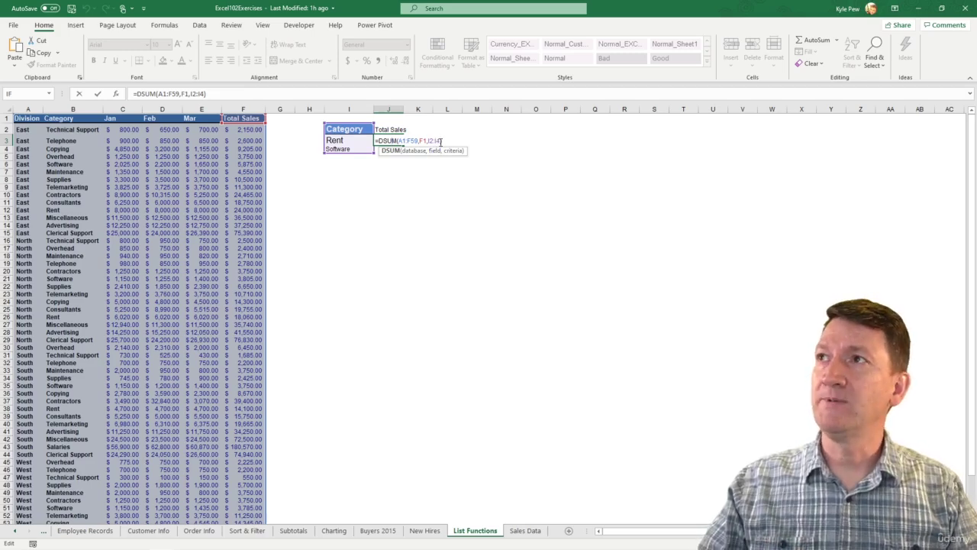
key("BackSpace")
type("3")
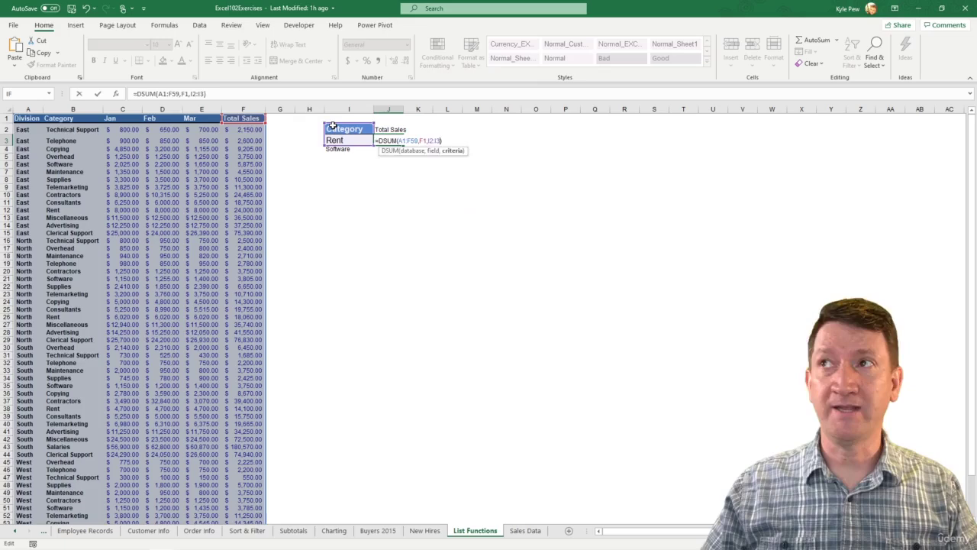
key("Return")
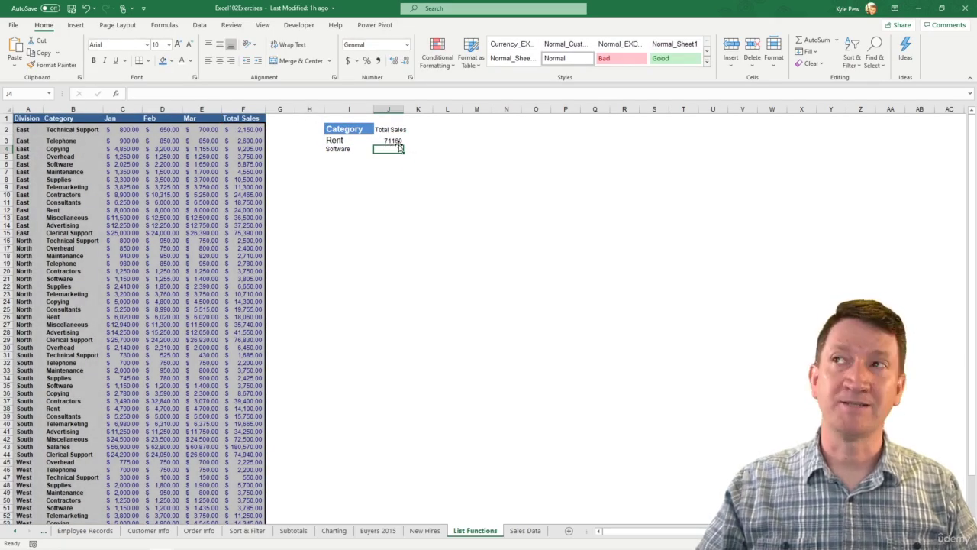
left_click(336, 149)
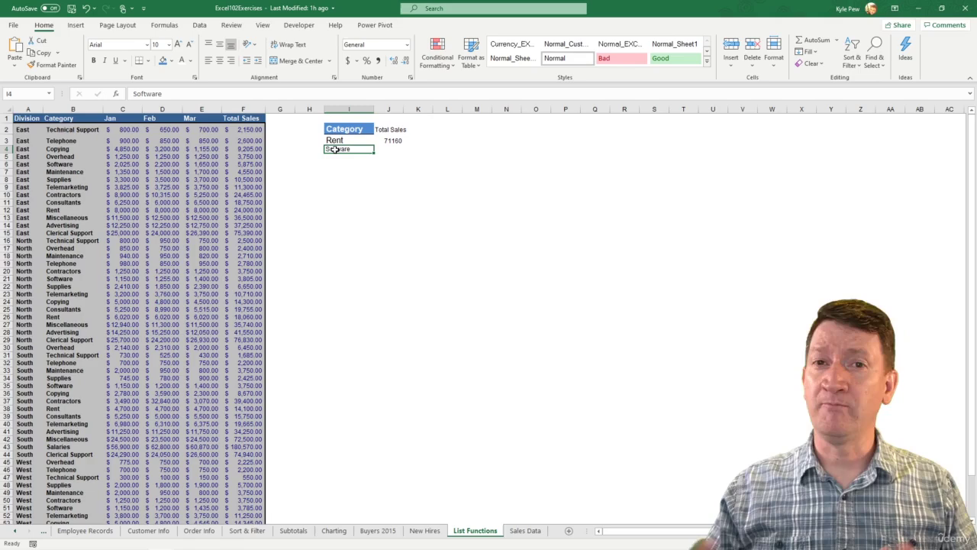
key("Delete")
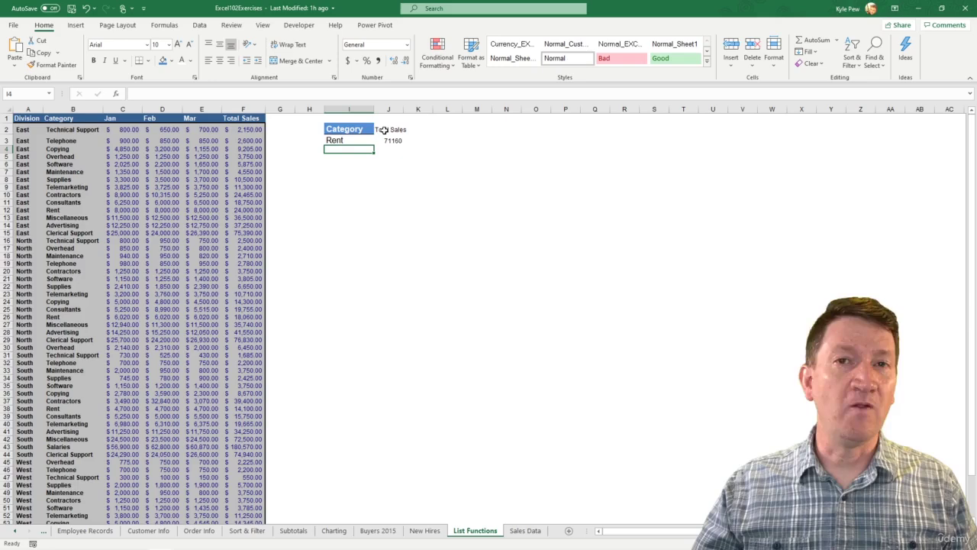
Step: Enter the heading Division in H2, beside the Category criteria heading
left_click(305, 129)
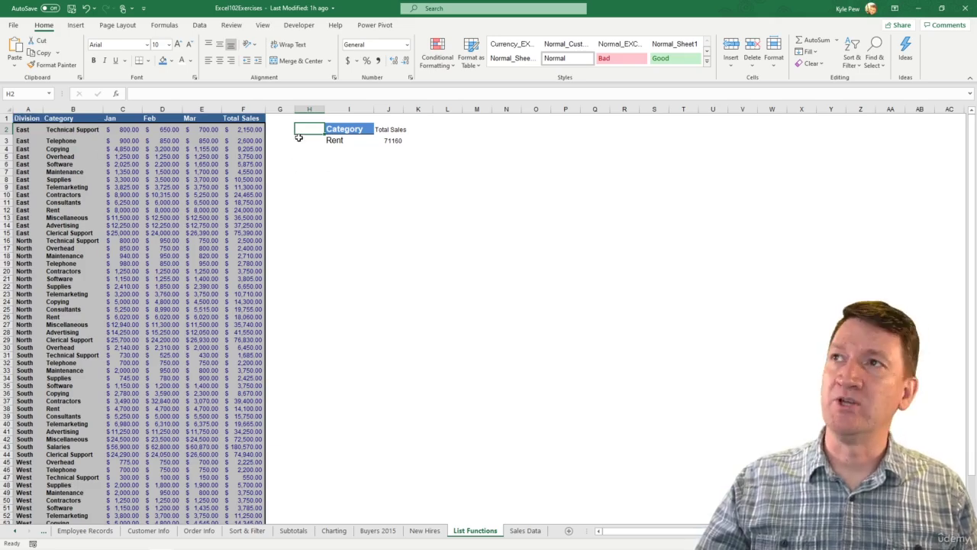
type("Division")
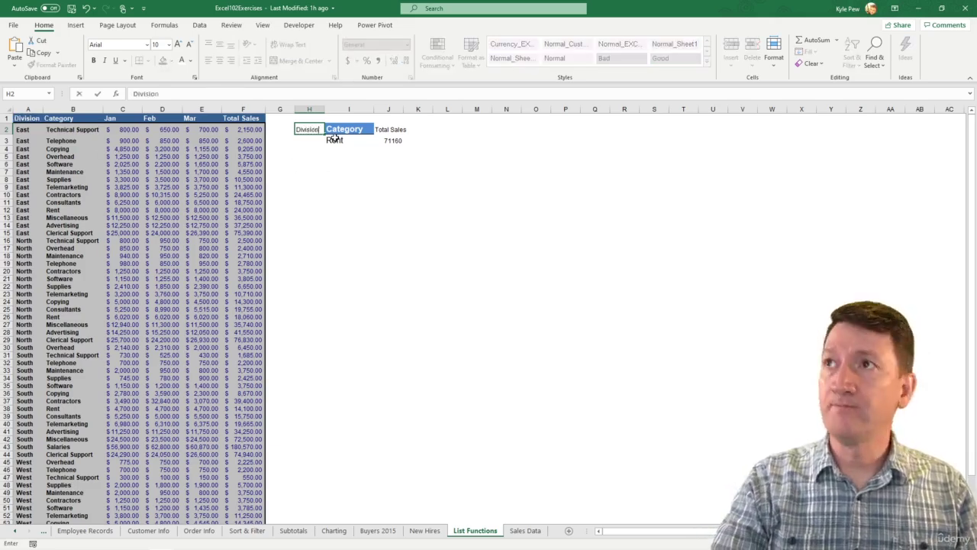
key("Return")
Step: Copy the Category heading's formatting onto the Division heading in H2 and widen column H to fit the text
left_click(307, 130)
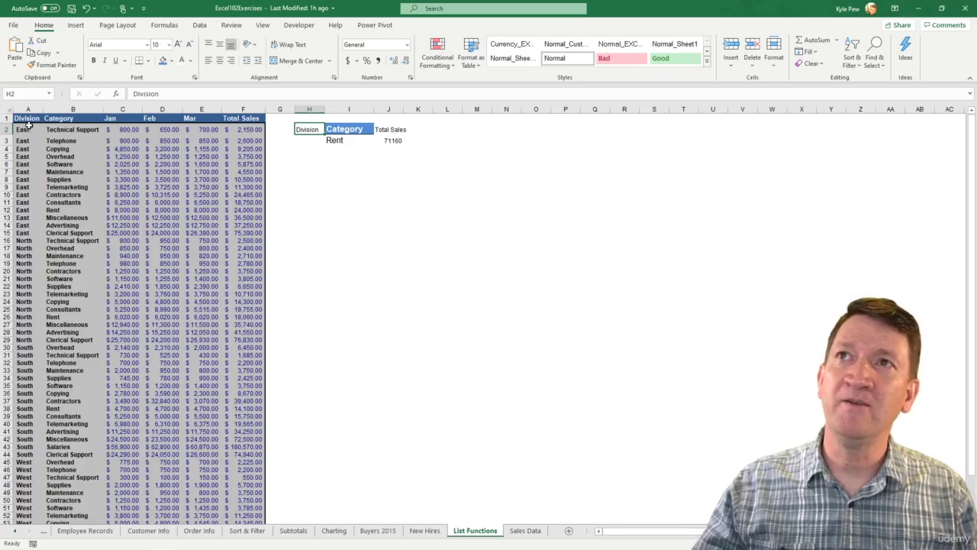
left_click(343, 130)
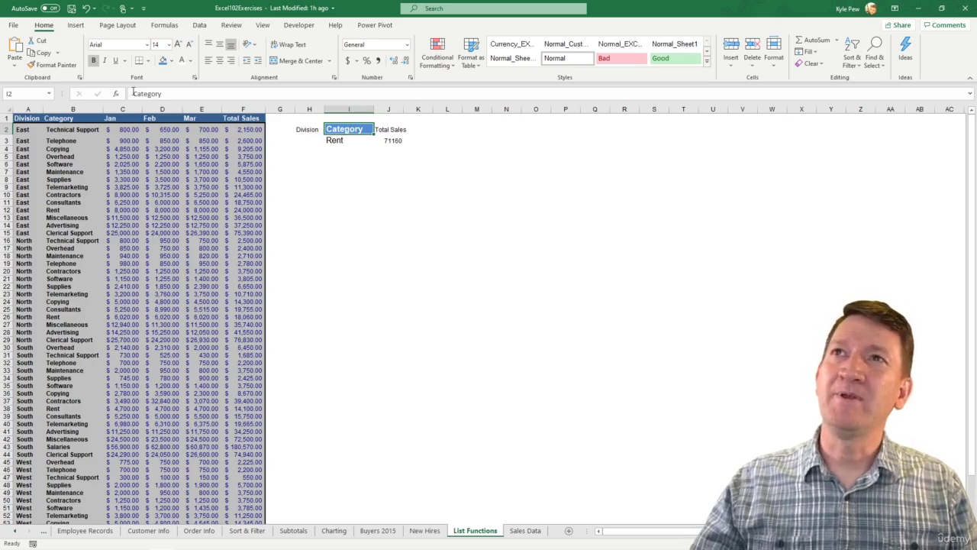
left_click(52, 65)
left_click(305, 130)
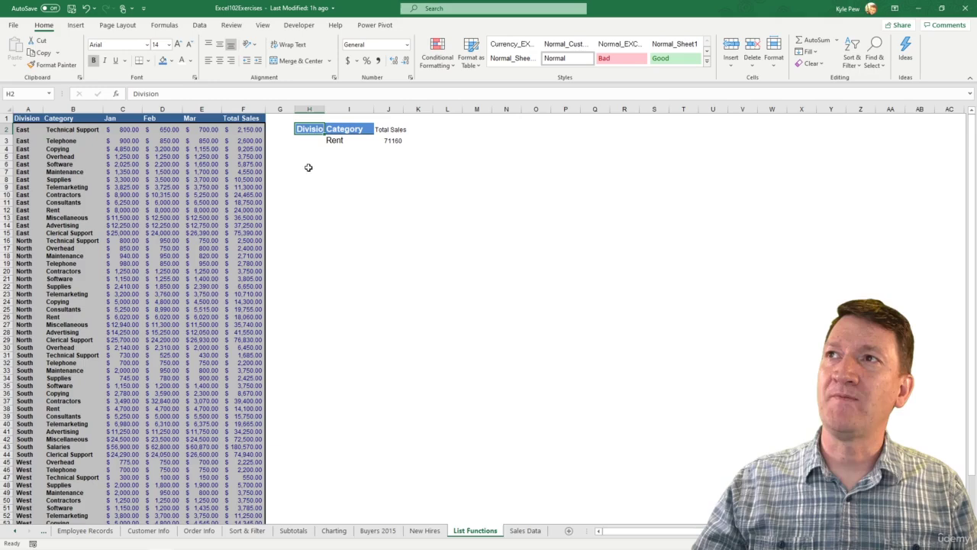
left_click_drag(324, 109, 348, 109)
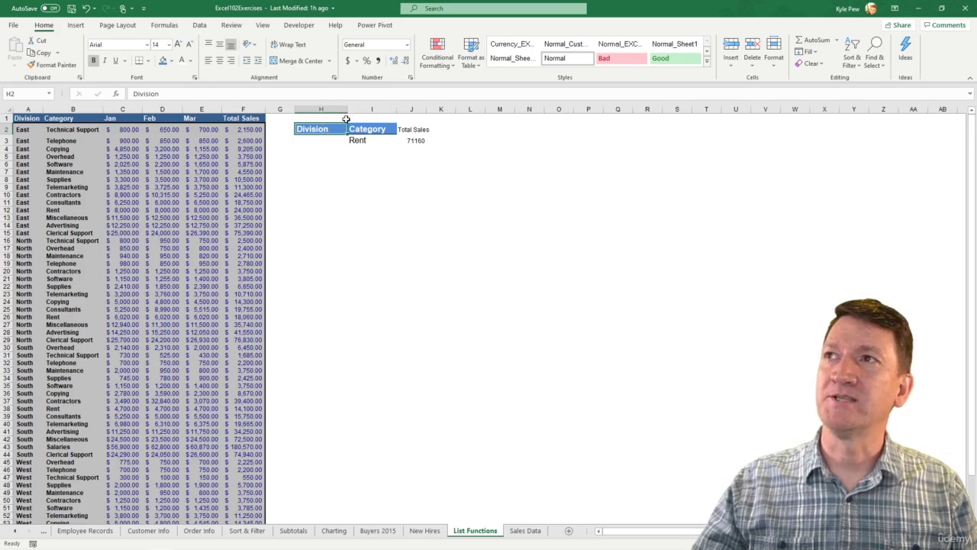
Step: Enter North in H3 as the Division criterion for the Rent row
left_click(330, 141)
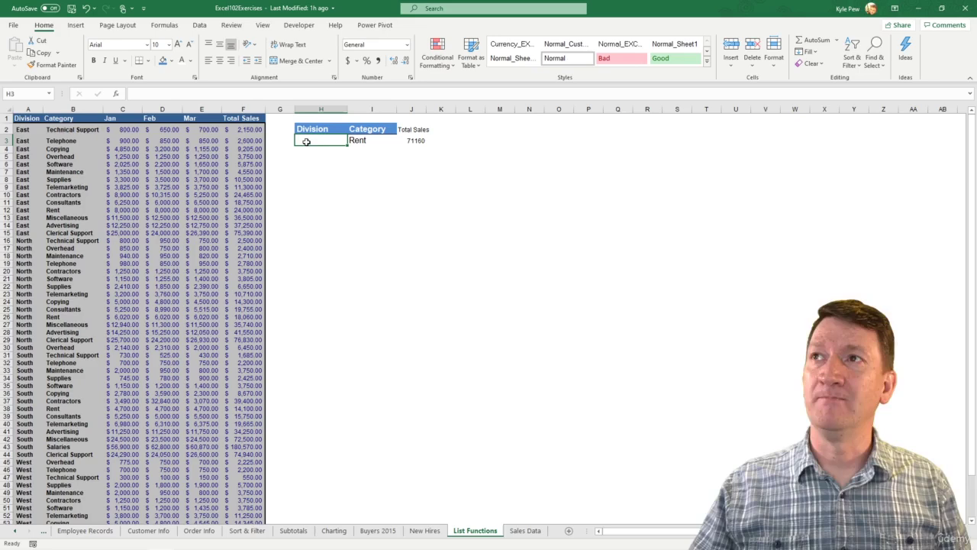
type("North")
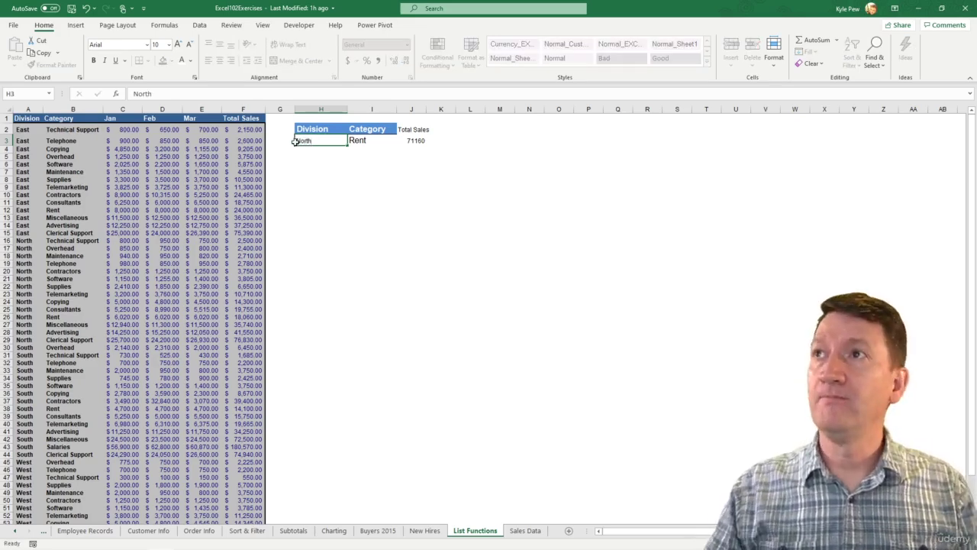
key("Return")
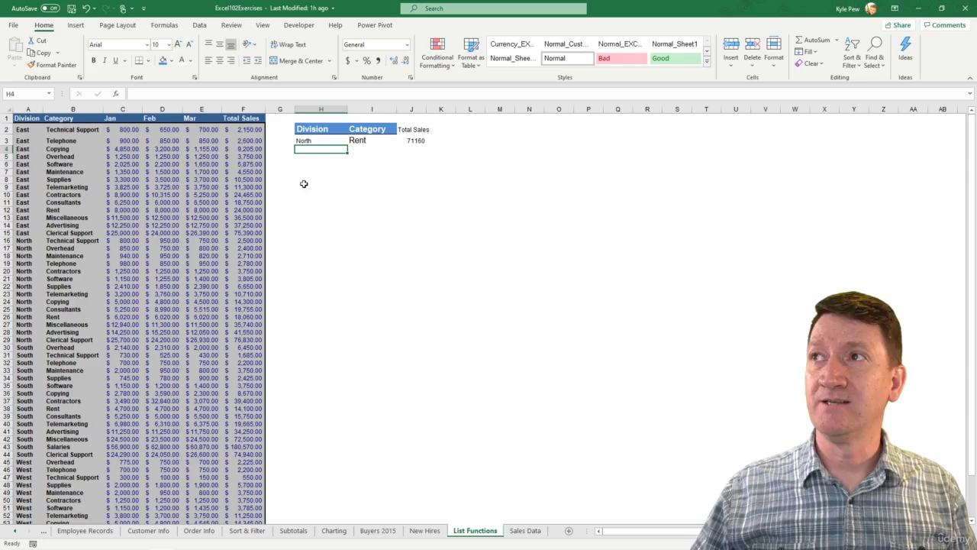
Step: Set the Criteria argument of the DSUM function in J3 to H2:I3 so it covers both Division and Category
left_click(410, 141)
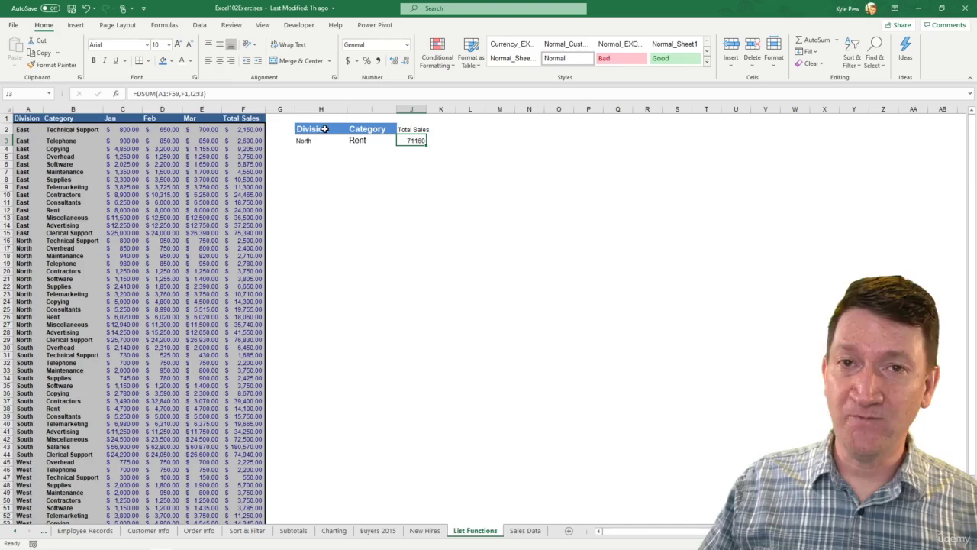
left_click_drag(318, 140, 388, 141)
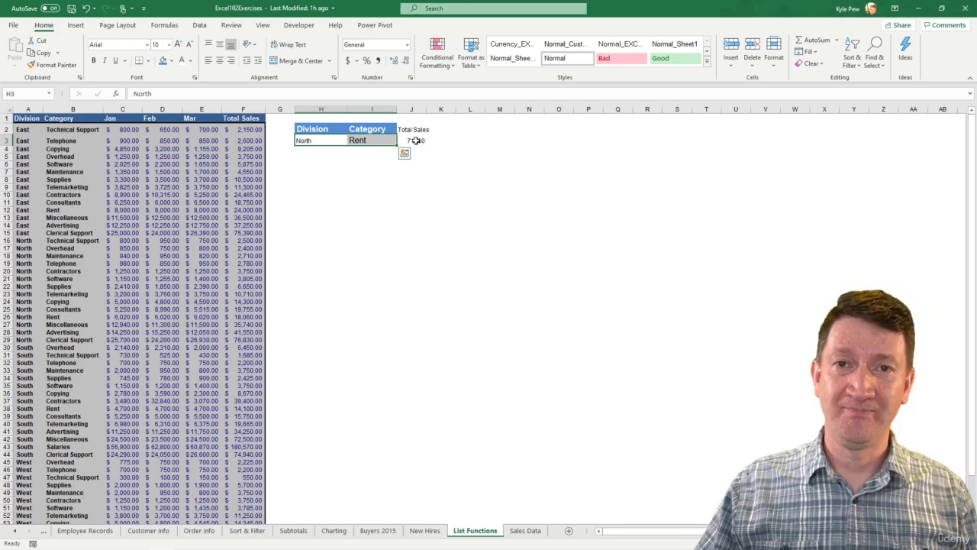
left_click(414, 140)
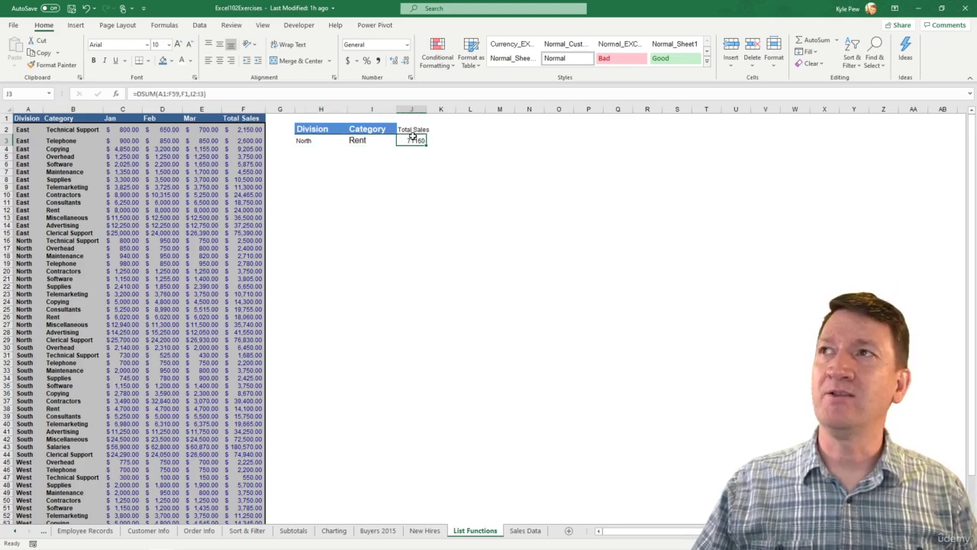
left_click(114, 94)
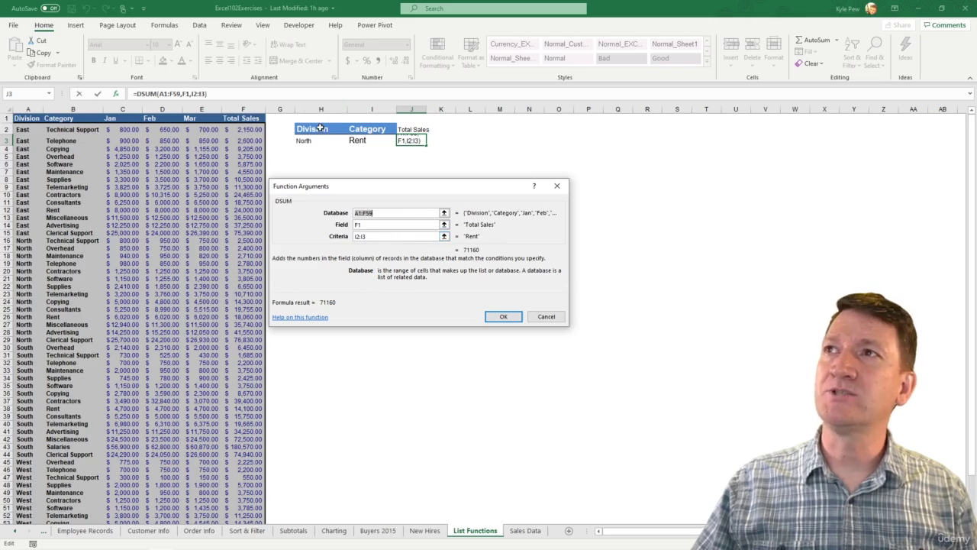
left_click(355, 236)
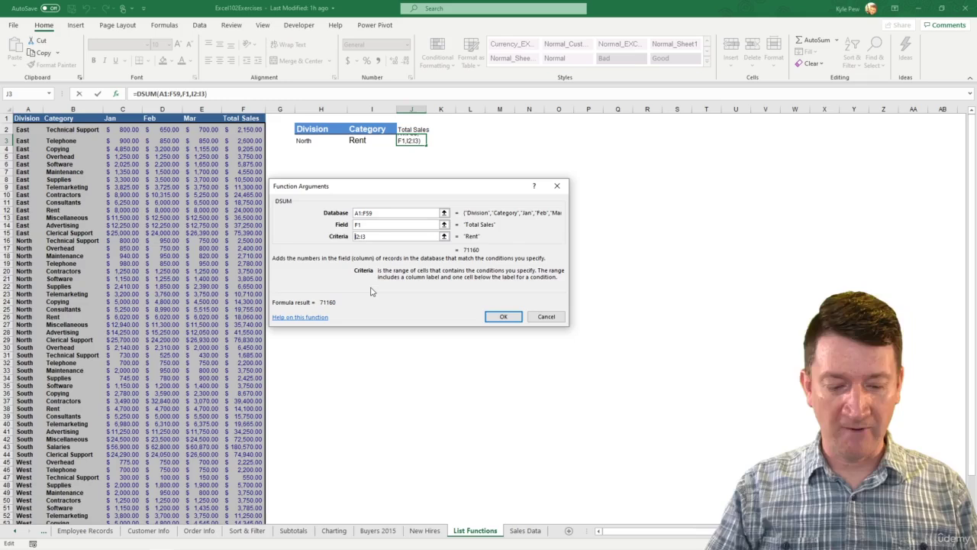
double_click(381, 237)
type("H2:I3")
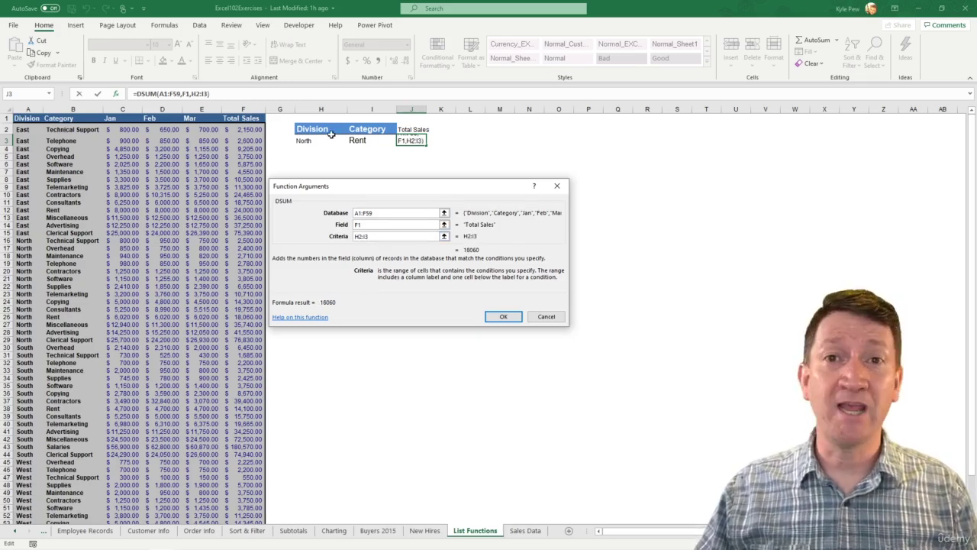
left_click(501, 316)
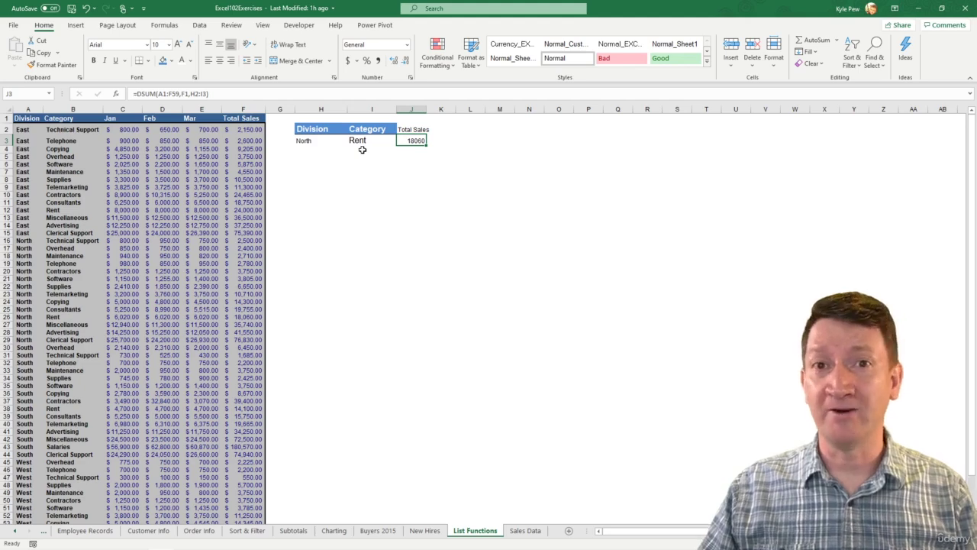
Step: Extend the Criteria argument of the DSUM function in J3 to H2:I4, taking in a second criteria row
left_click(117, 93)
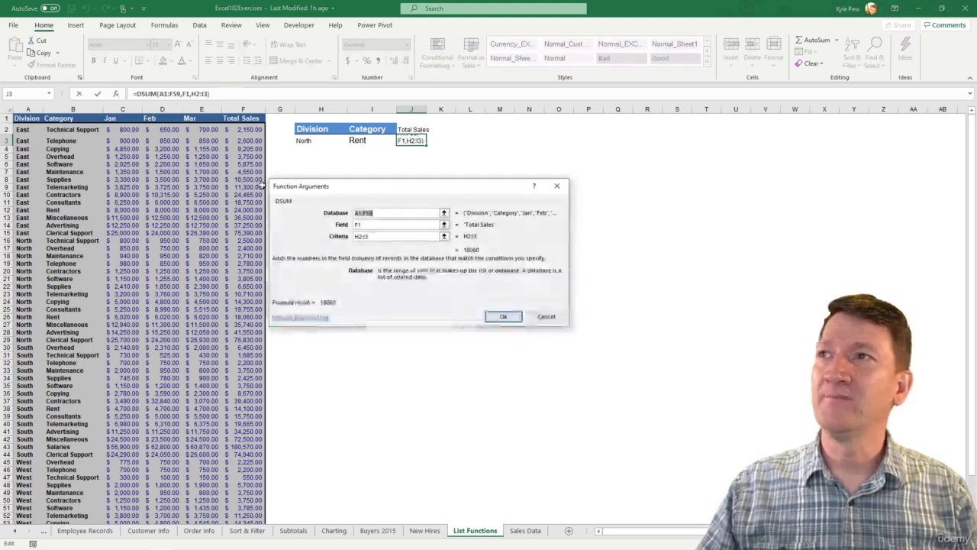
left_click(381, 237)
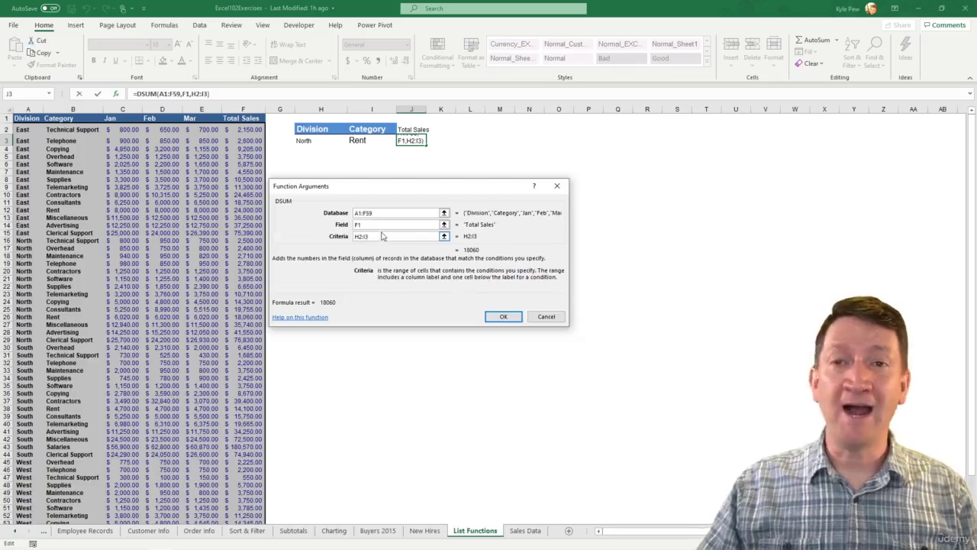
key("BackSpace")
type("4")
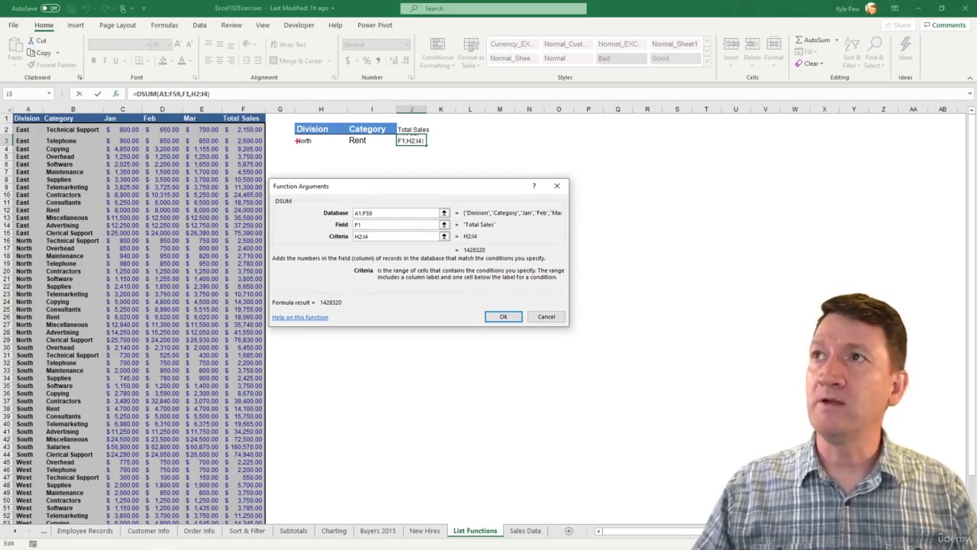
left_click_drag(4, 142, 402, 159)
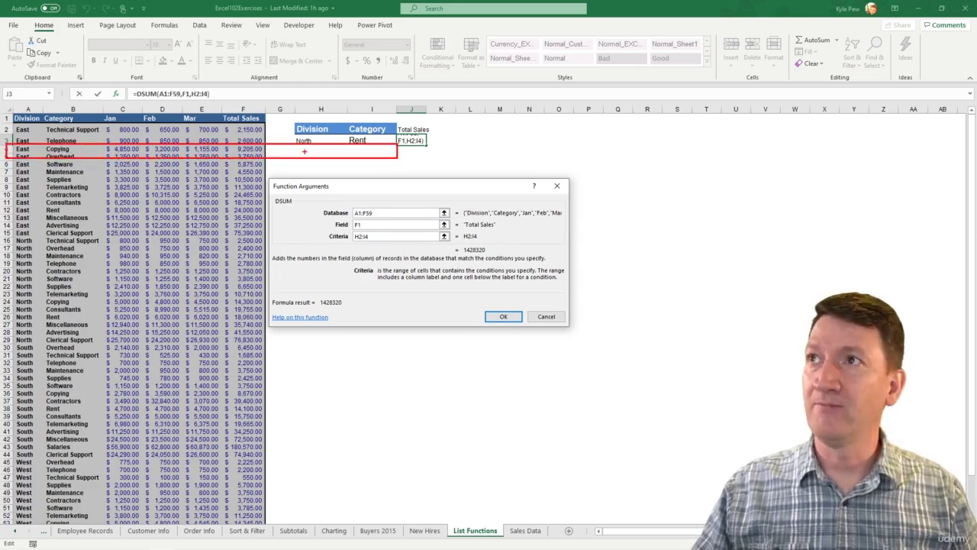
left_click_drag(294, 145, 397, 158)
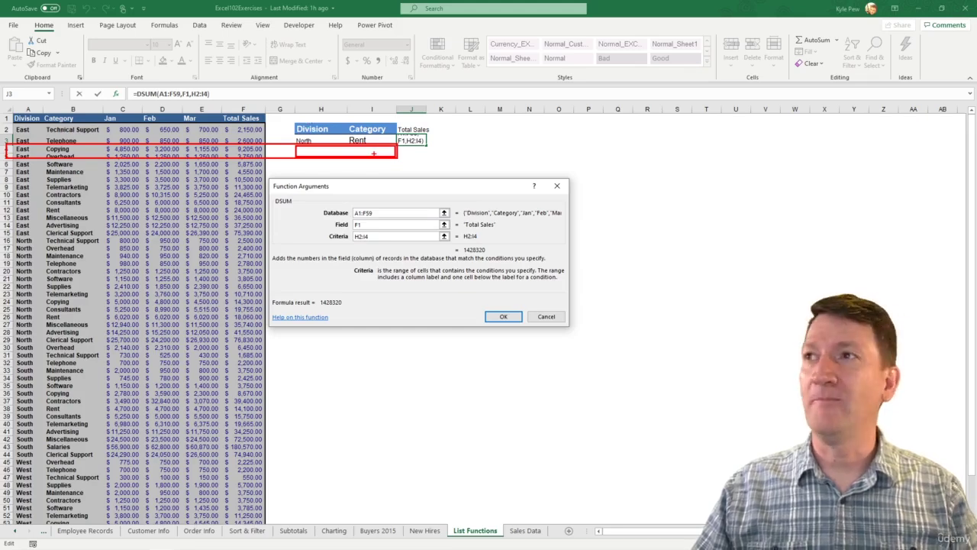
left_click(496, 315)
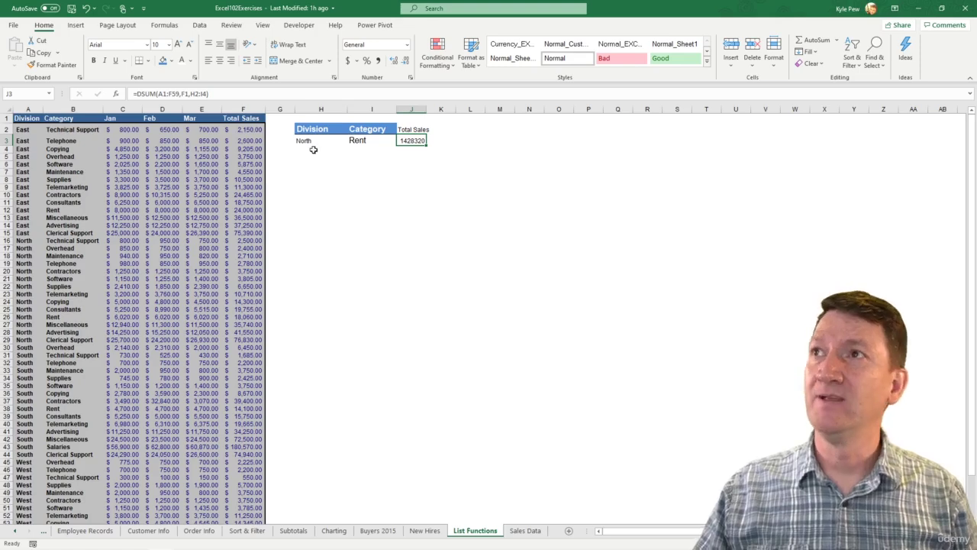
Step: Fill in the second criteria row with North in H4 and Software in I4
left_click(310, 149)
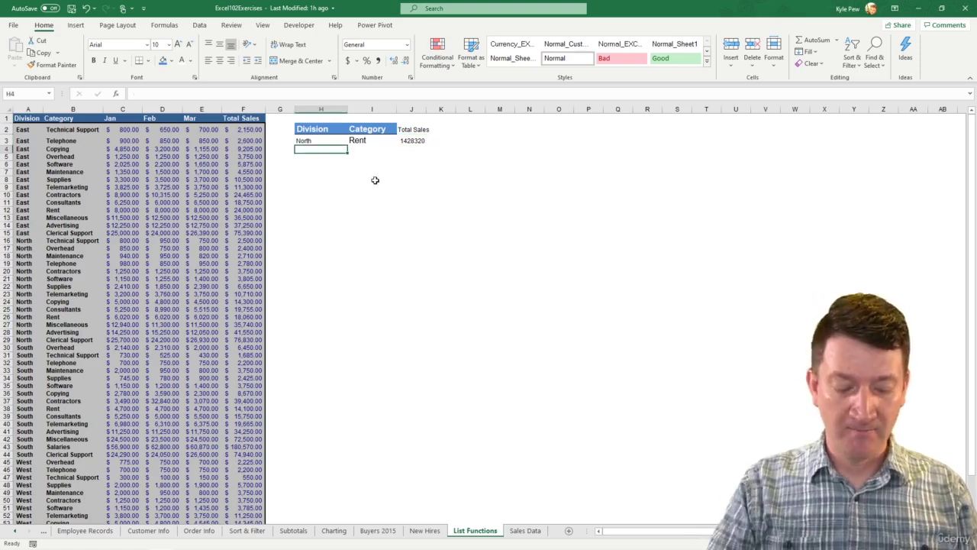
type("North")
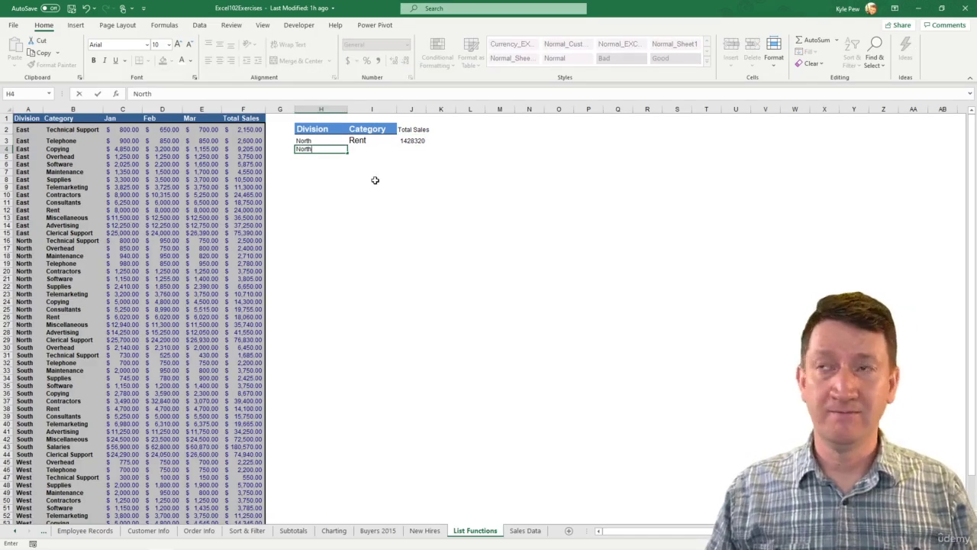
key("Tab")
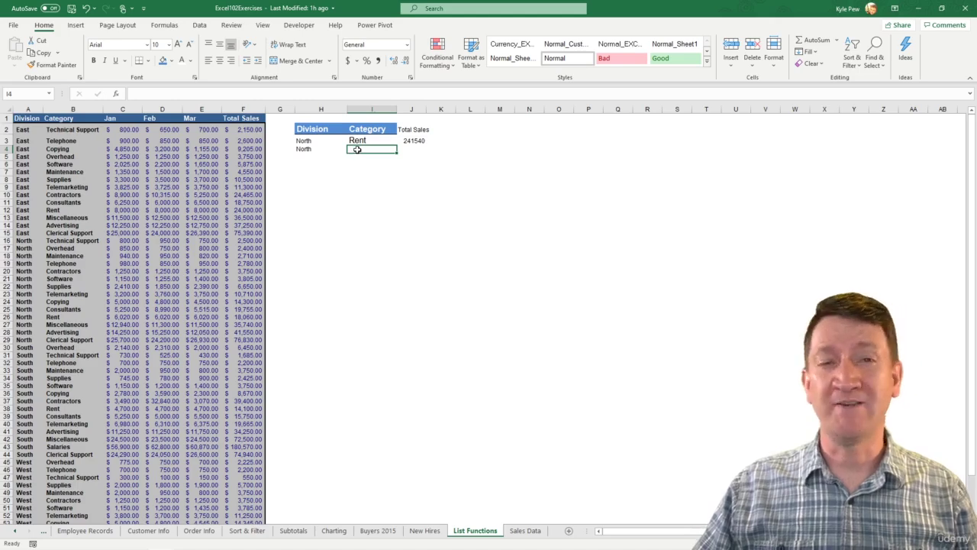
type("Software")
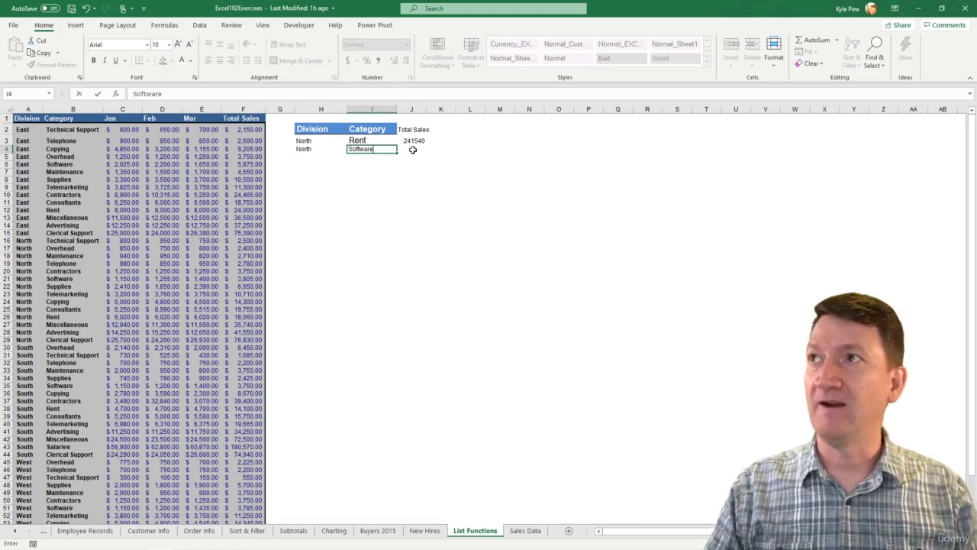
key("Return")
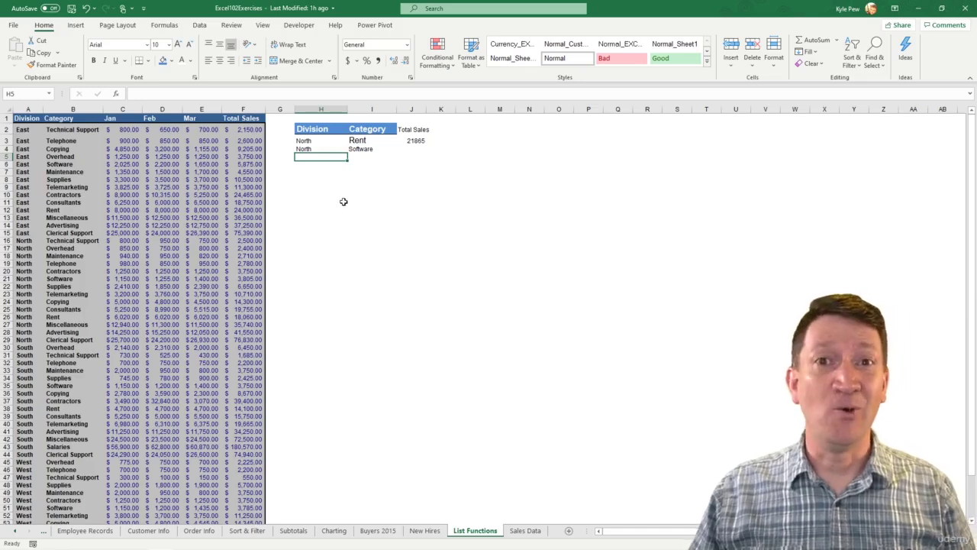
Step: Review the DSUM formula in J3 against its criteria headings and the two criteria rows in H2:I4
left_click(415, 141)
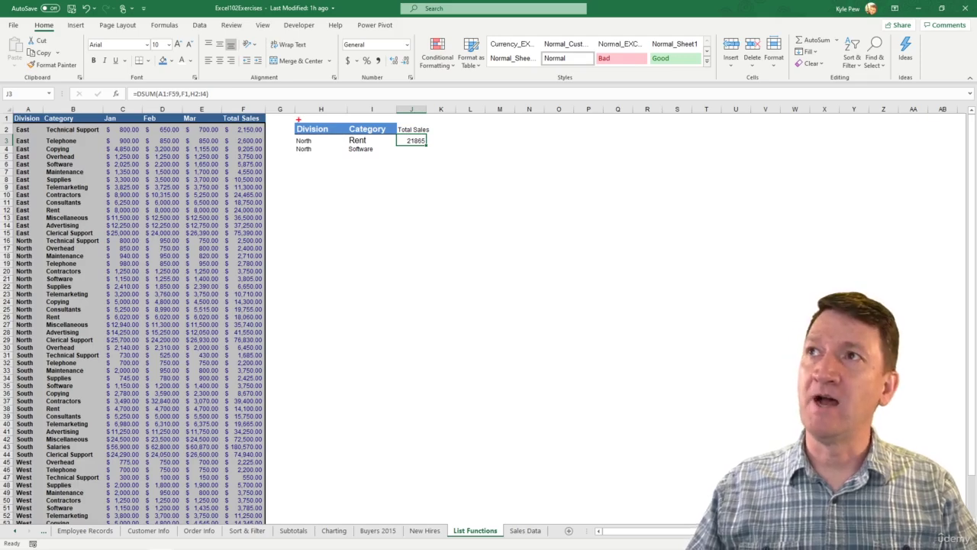
left_click_drag(293, 121, 398, 135)
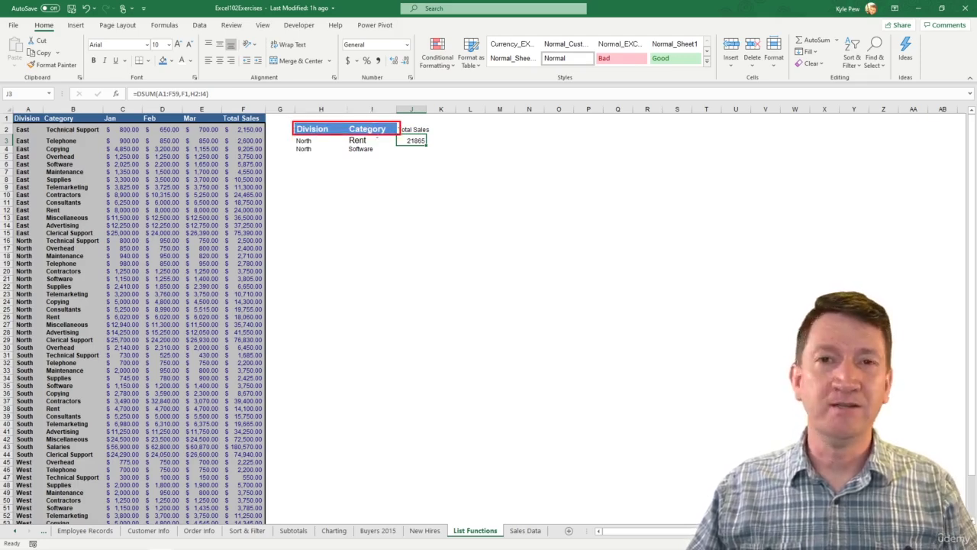
left_click_drag(293, 135, 395, 152)
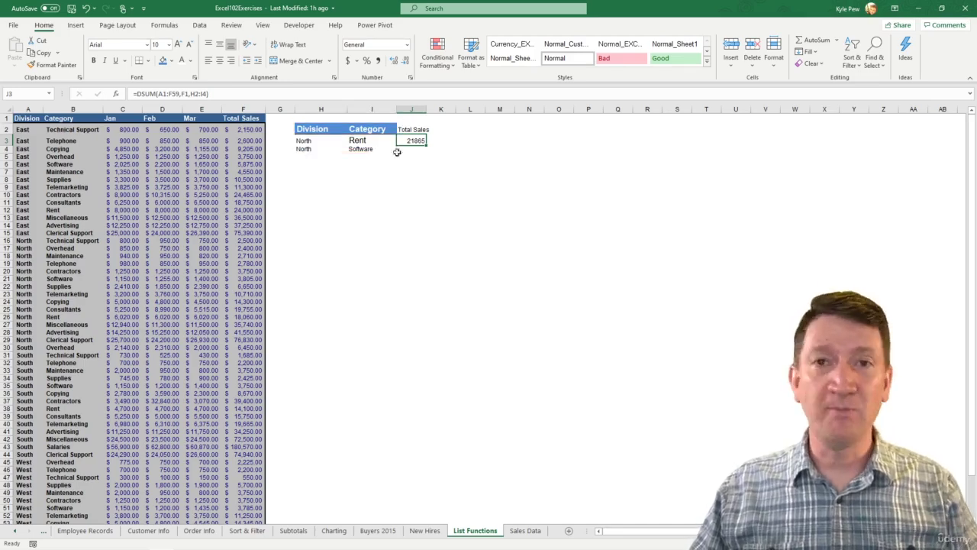
double_click(414, 142)
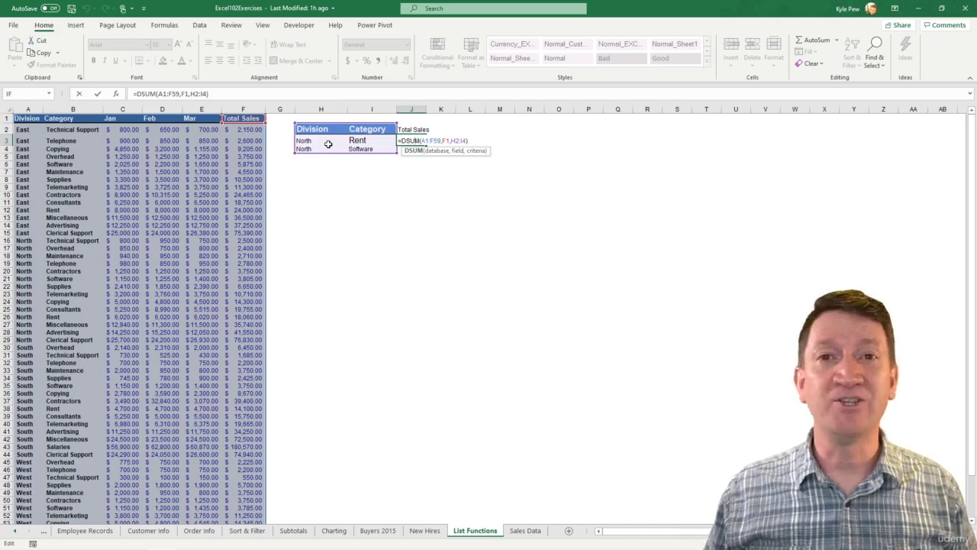
key("Return")
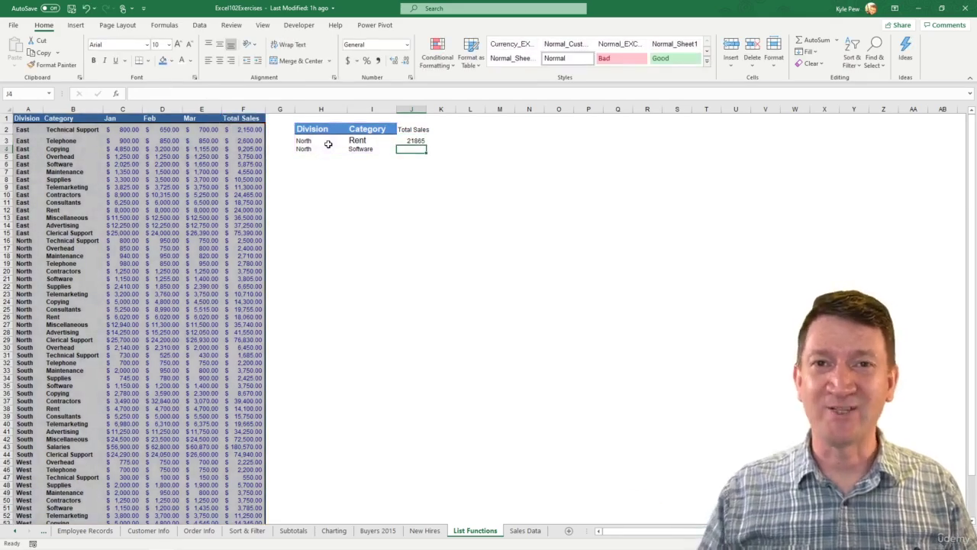